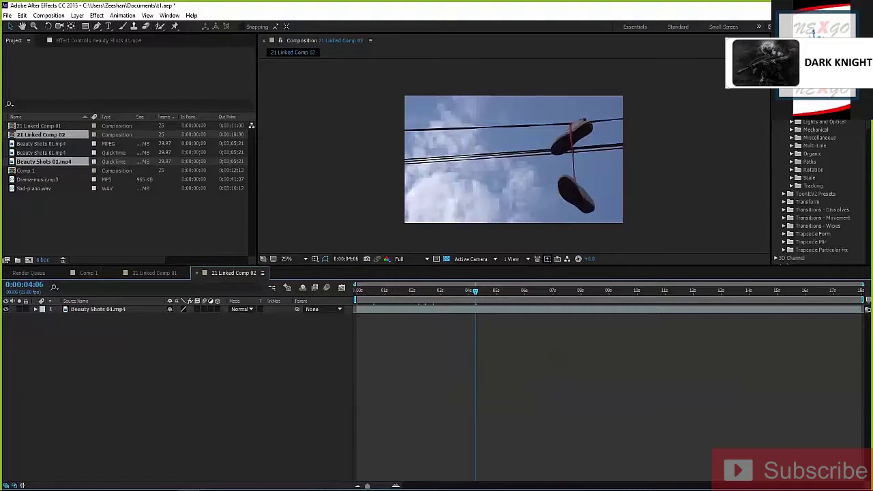
scroll(819, 191, "up", 1)
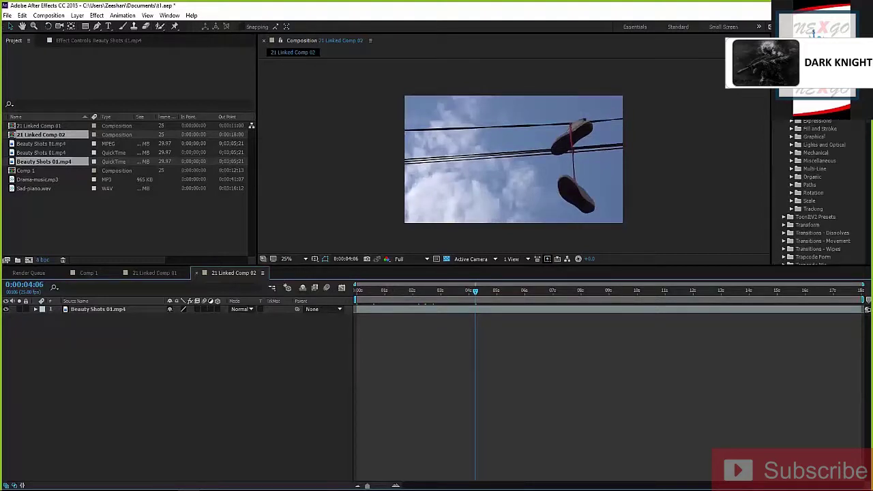
left_click(98, 310)
left_click(116, 362)
left_click(99, 310)
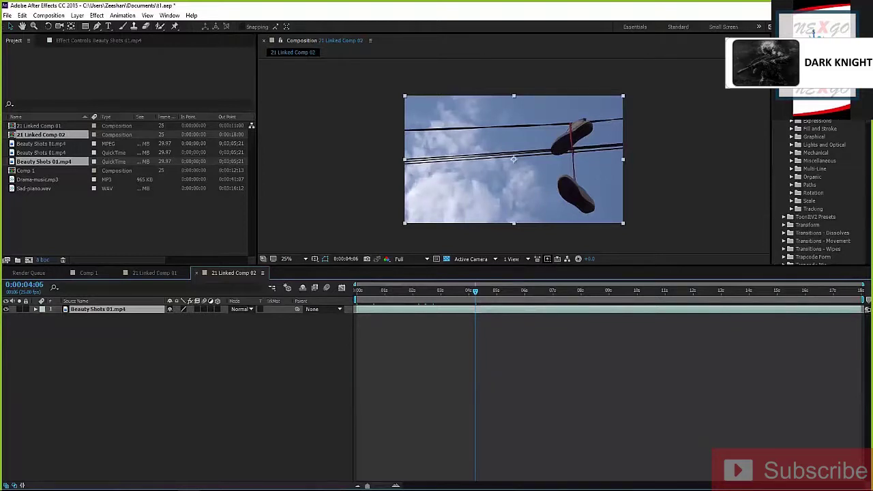
left_click(97, 339)
right_click(97, 338)
mouse_move(120, 345)
left_click(247, 420)
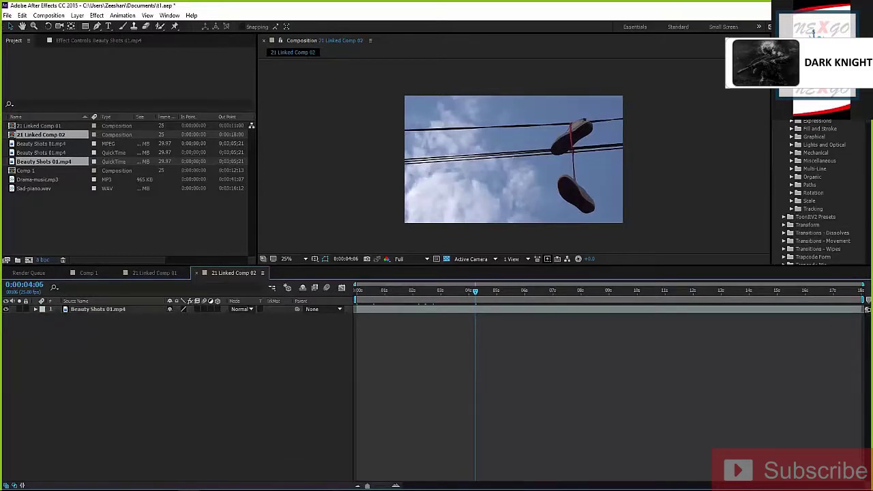
Duplicate the Beauty Shots 01.mp4 layer in the 21 Linked Comp 02 timeline.
left_click(98, 310)
left_click(98, 340)
left_click(98, 310)
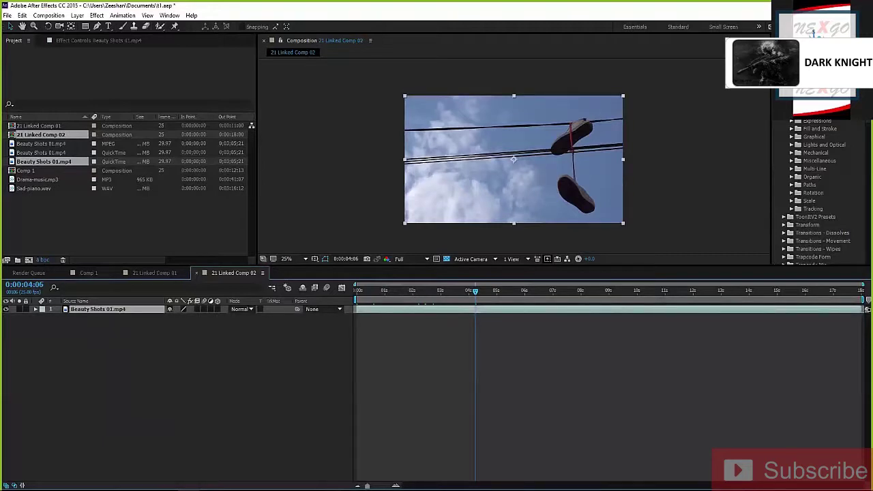
key("ctrl+d")
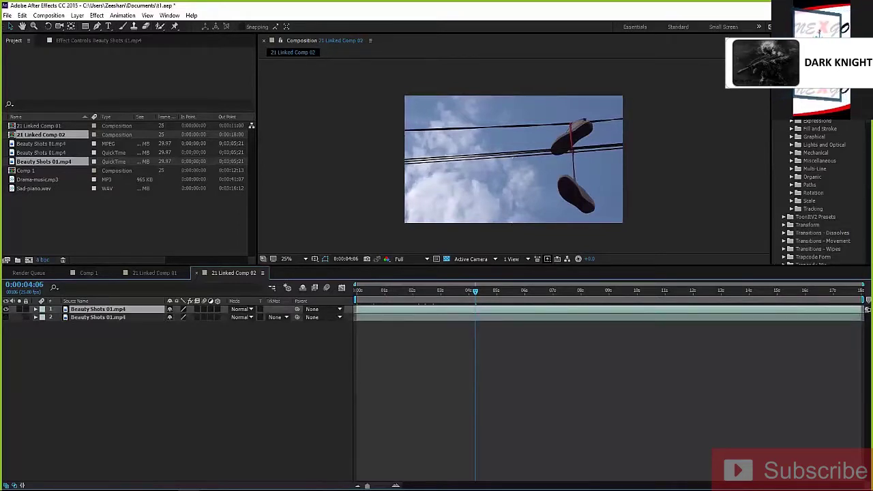
Switch the timeline from source names to layer names and select the top Beauty Shots 01.mp4 layer.
left_click(98, 341)
left_click(6, 317)
left_click(75, 300)
left_click(100, 310)
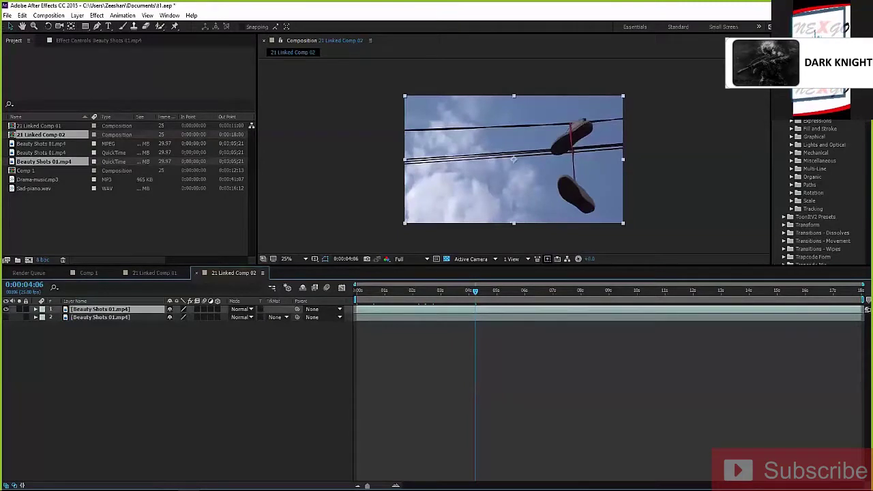
Turn off the composition's transparency grid, hiding the top layer only while doing so.
left_click(6, 309)
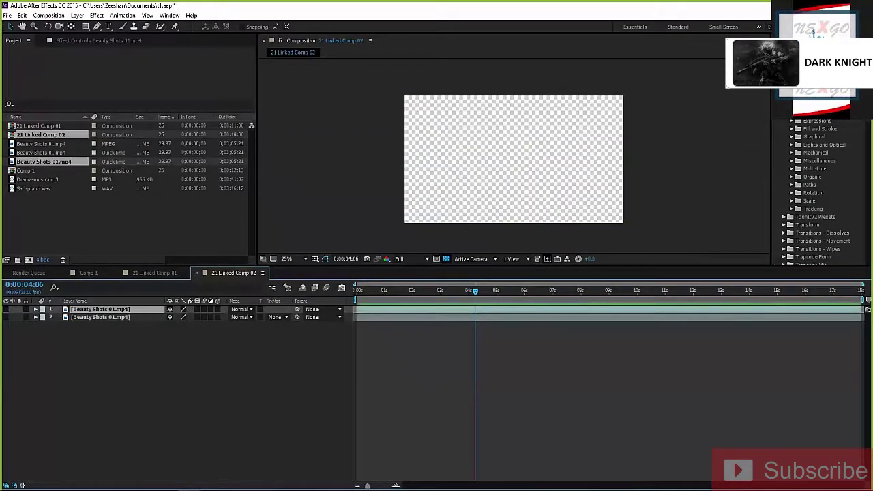
left_click(446, 259)
left_click(6, 309)
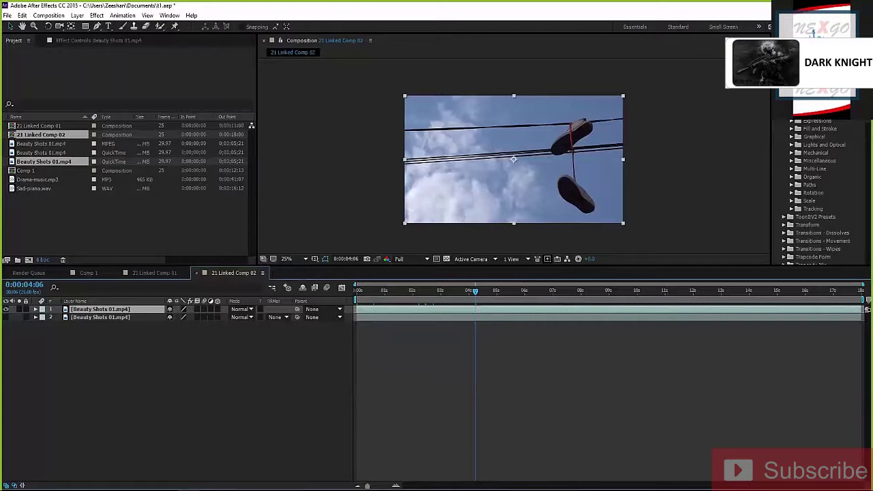
Toggle the visibility of both Beauty Shots layers to check what each contributes to the composition.
left_click(6, 310)
left_click(7, 317)
left_click(7, 317)
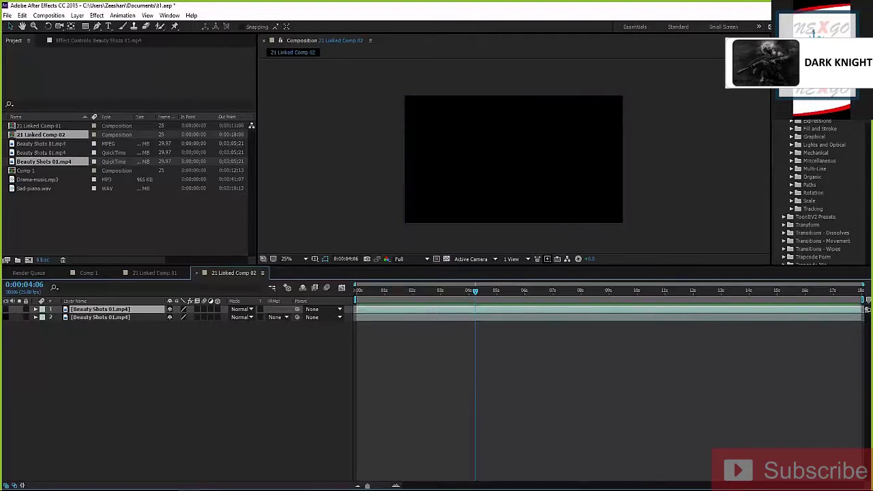
left_click(6, 309)
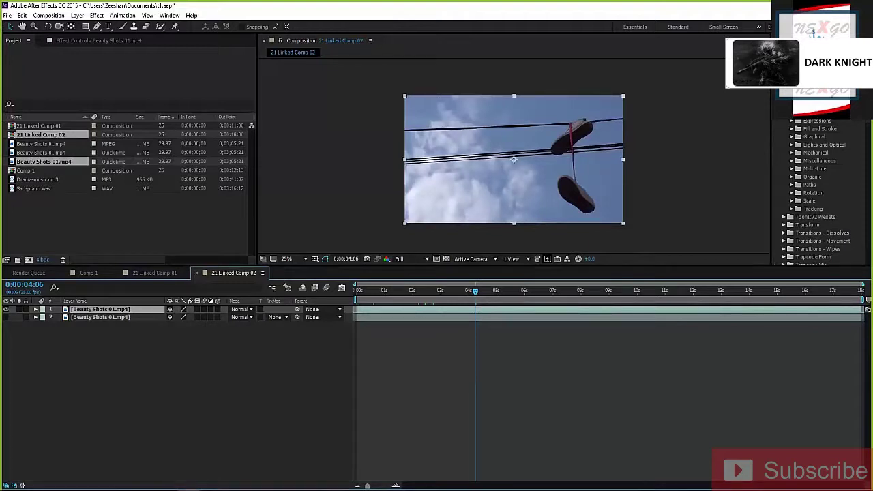
Try a rectangular mask over the central area of the top layer, and undo it.
left_click(170, 382)
left_click(100, 309)
left_click(86, 28)
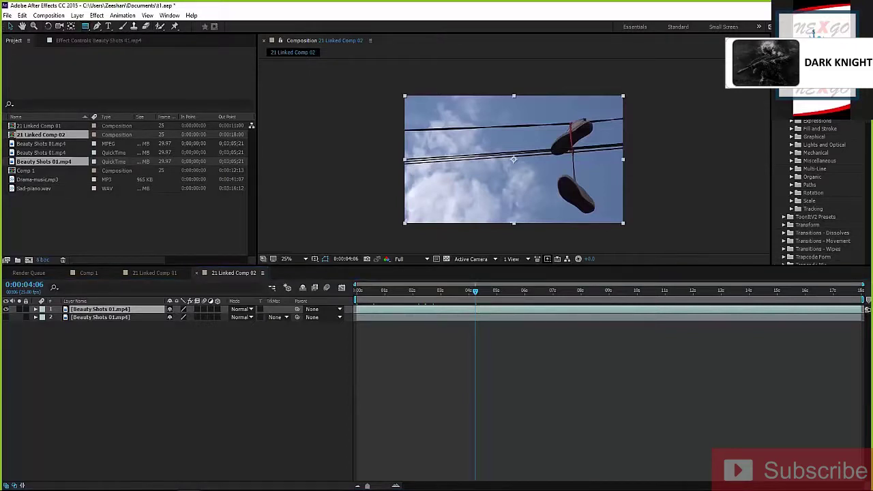
mouse_move(421, 111)
left_mouse_down()
mouse_move(570, 179)
mouse_move(592, 220)
mouse_move(475, 219)
mouse_move(591, 165)
mouse_move(599, 200)
left_mouse_up()
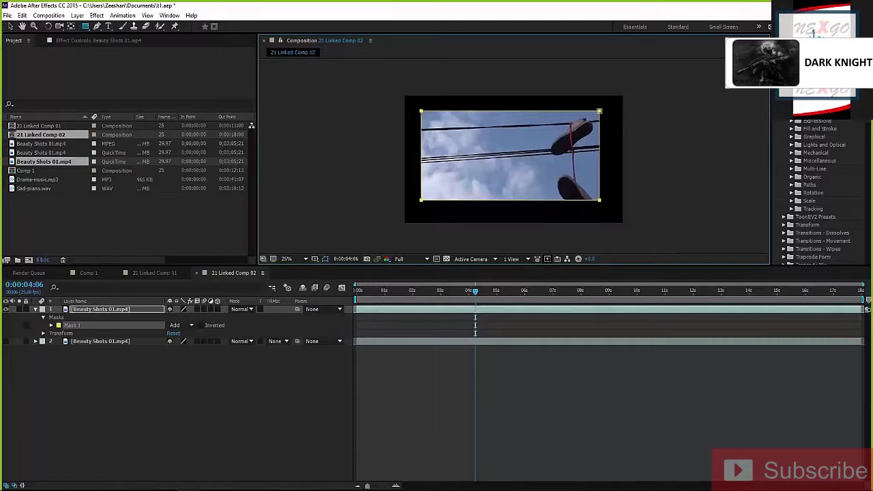
key("ctrl+z")
Try a rectangular mask on the bottom Beauty Shots layer, and undo it.
left_click(475, 317)
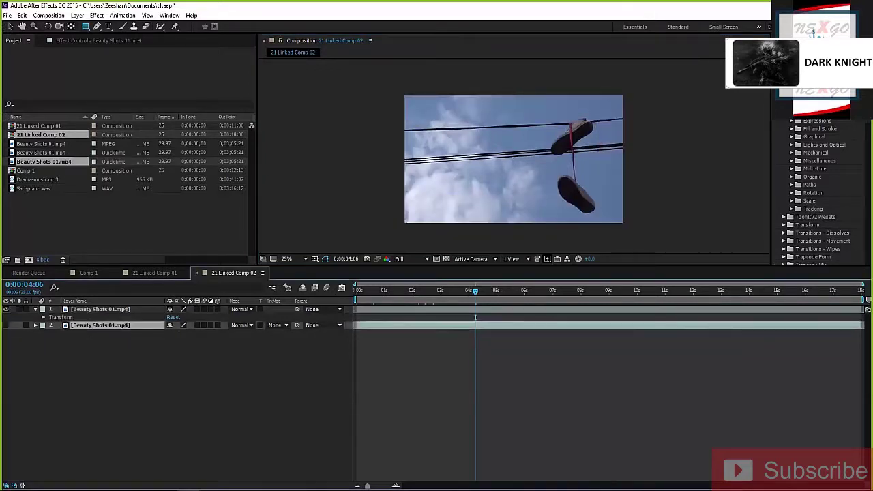
left_click_drag(435, 117, 598, 219)
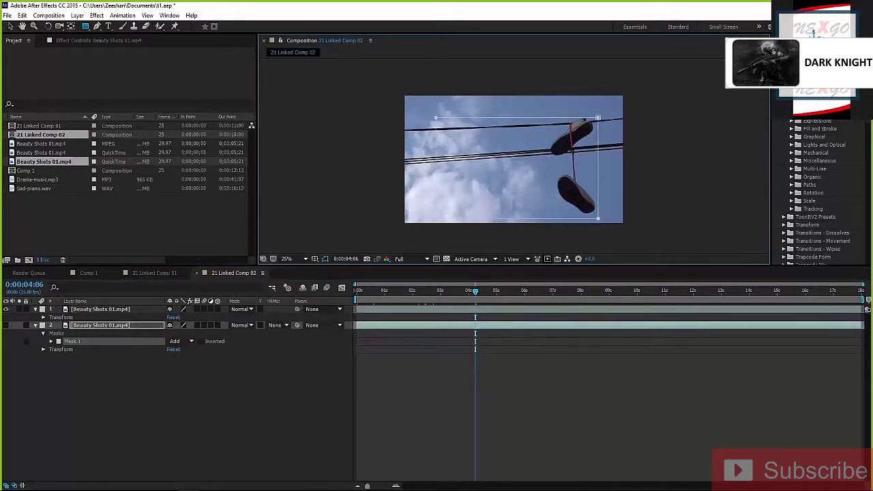
key("ctrl+z")
Draw a rectangular mask over the central area of the top layer, leaving a border around it, and collapse the layer's properties.
left_click(475, 317)
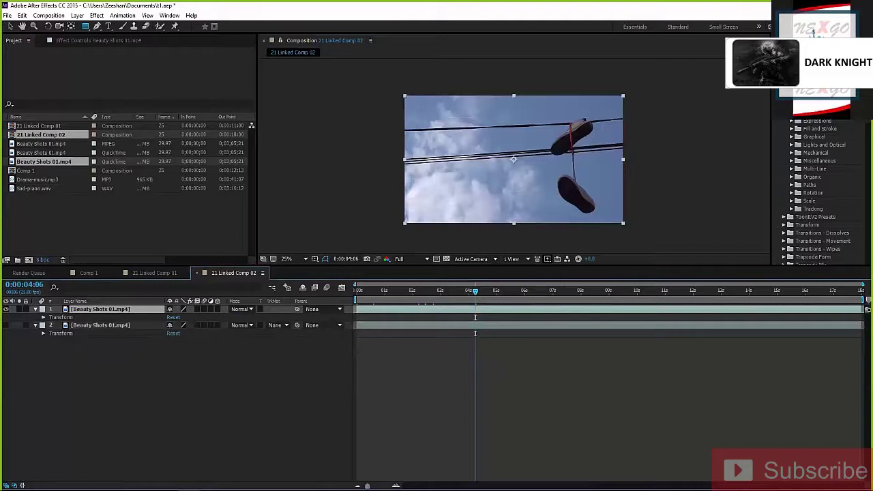
left_click_drag(424, 113, 599, 204)
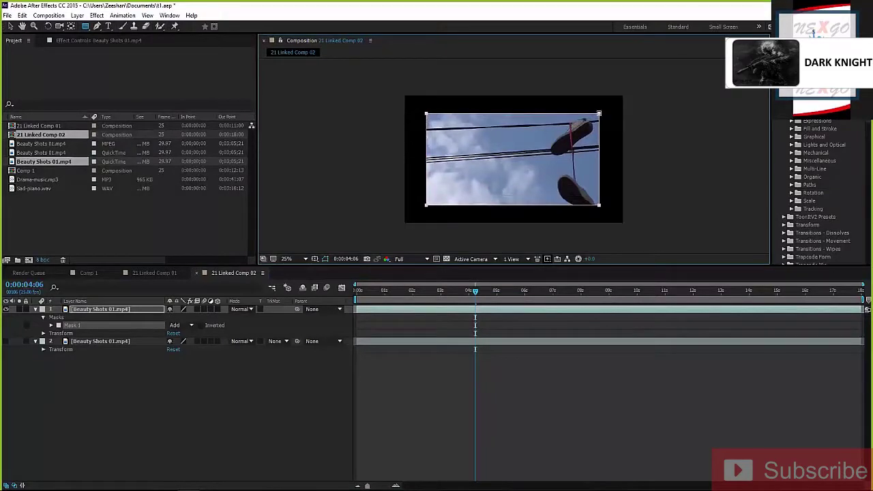
left_click(498, 391)
left_click(35, 309)
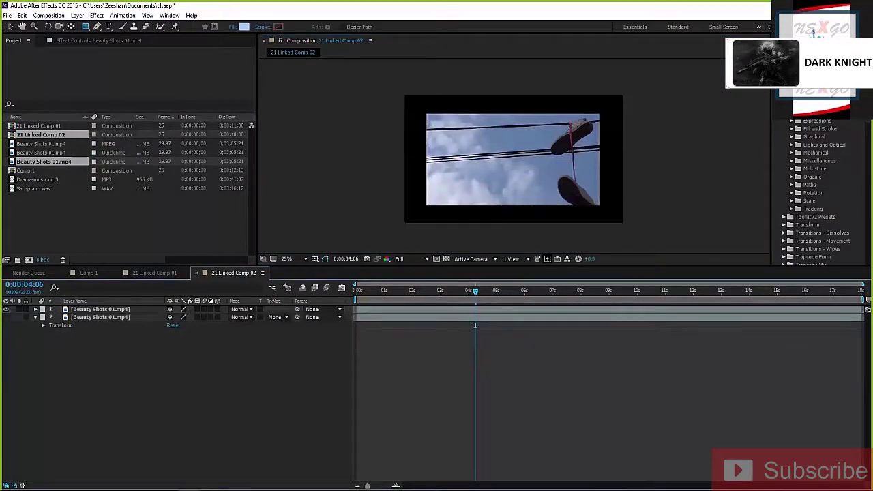
Make the bottom layer visible and select the masked top layer using the Selection tool.
left_click(5, 317)
left_click(19, 318)
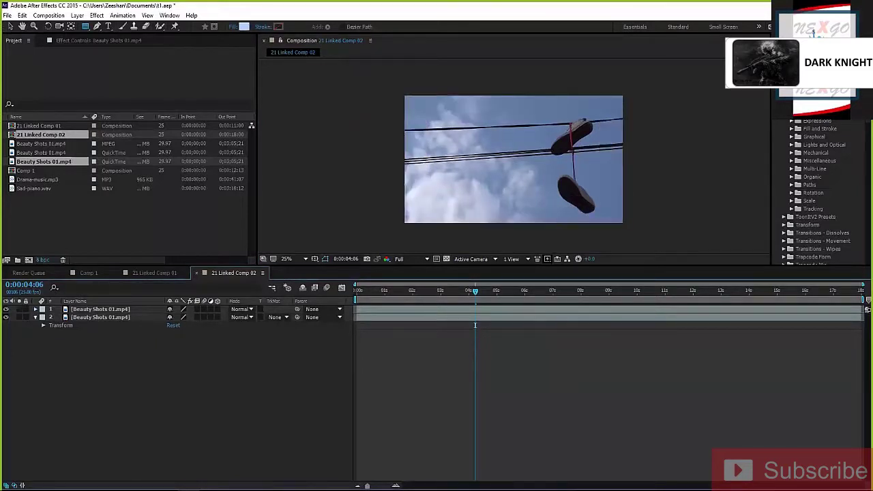
left_click(100, 310)
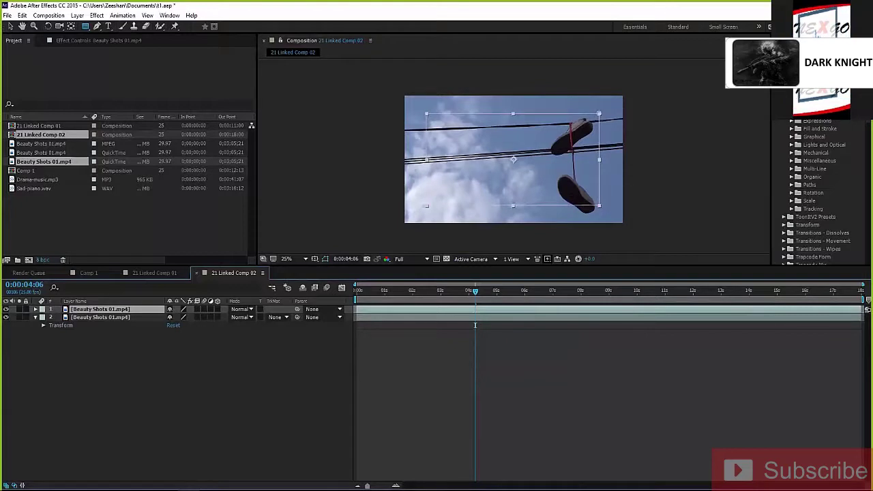
left_click(102, 361)
left_click(101, 310)
left_click(475, 325)
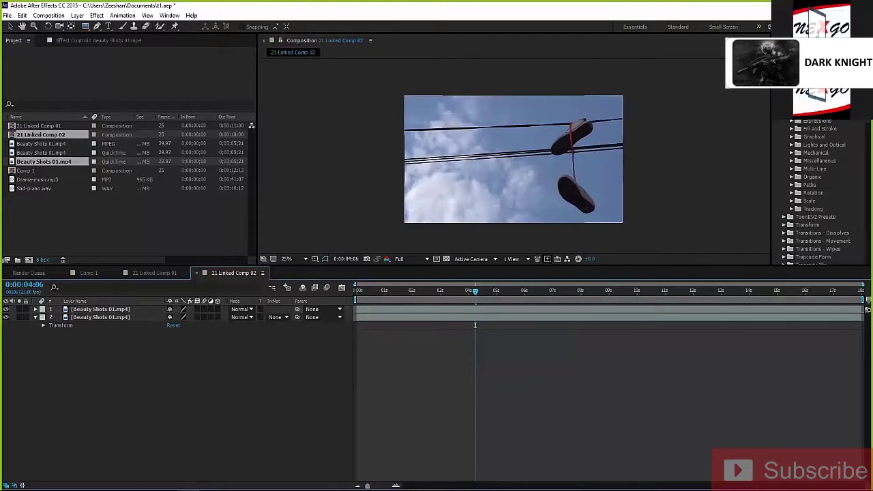
mouse_move(573, 133)
left_mouse_down()
mouse_move(516, 161)
mouse_move(559, 154)
mouse_move(563, 131)
mouse_move(581, 124)
mouse_move(583, 136)
mouse_move(557, 116)
mouse_move(520, 161)
mouse_move(574, 133)
left_mouse_up()
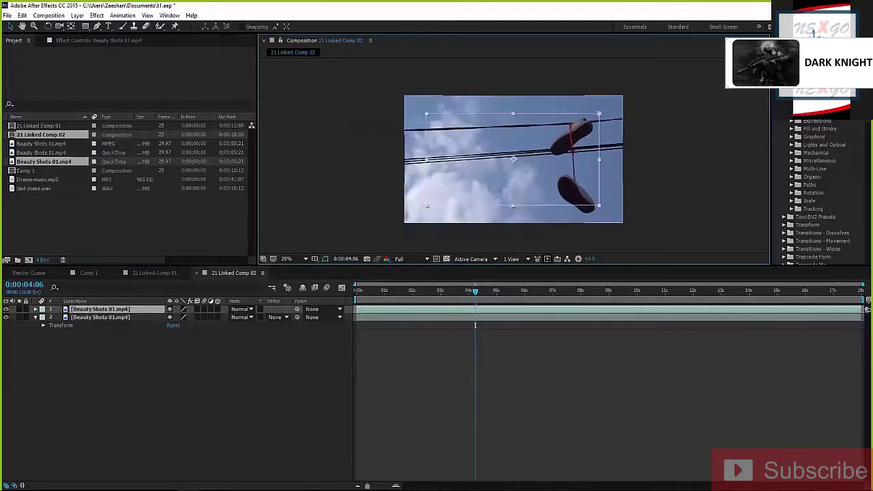
left_click(205, 382)
left_click(100, 310)
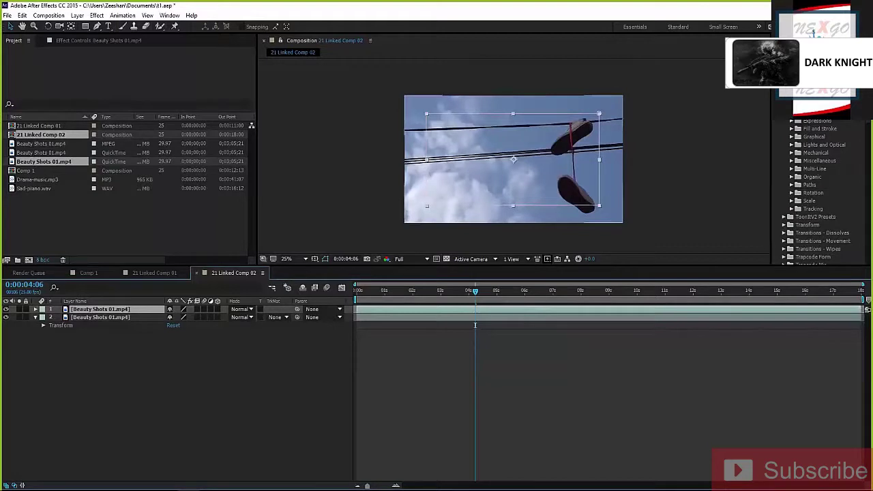
Search the effects and presets for "satu".
scroll(821, 191, "down", 6)
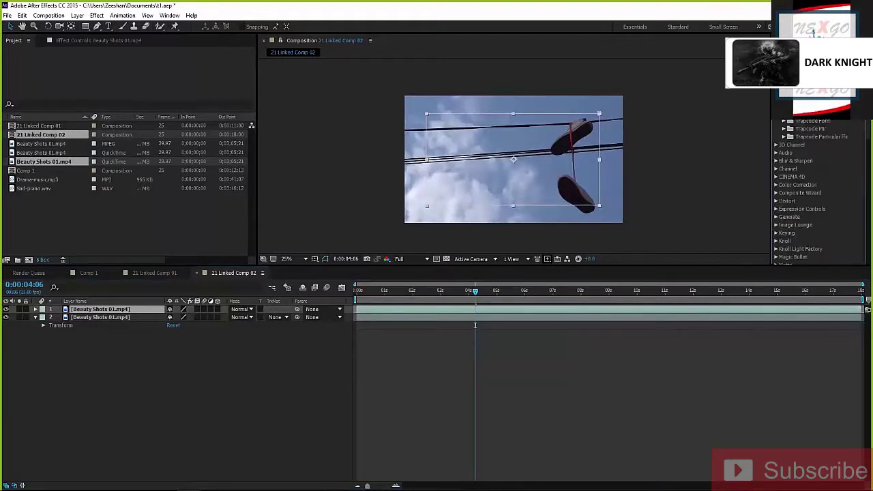
scroll(811, 191, "up", 5)
scroll(811, 191, "down", 6)
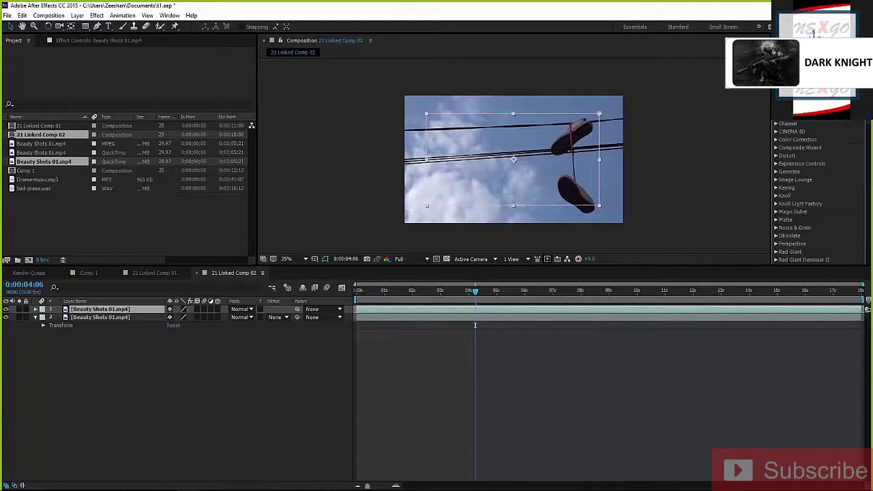
type("satu")
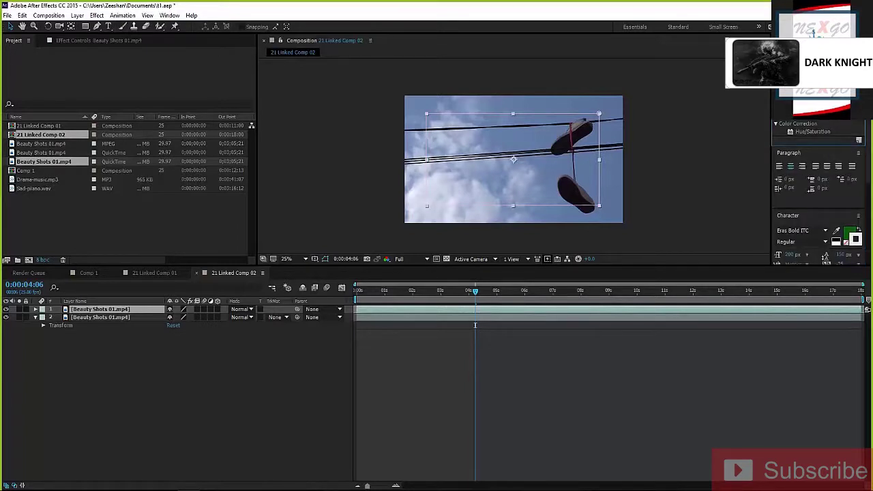
scroll(819, 192, "down", 1)
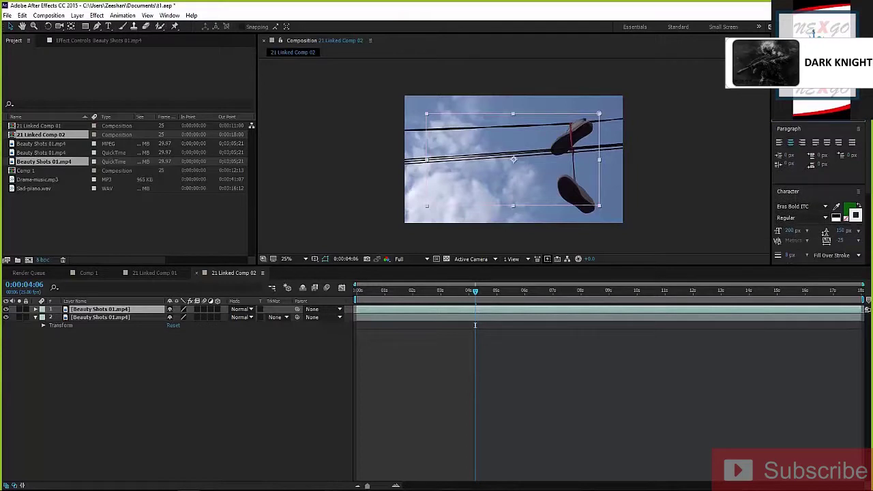
key("BackSpace")
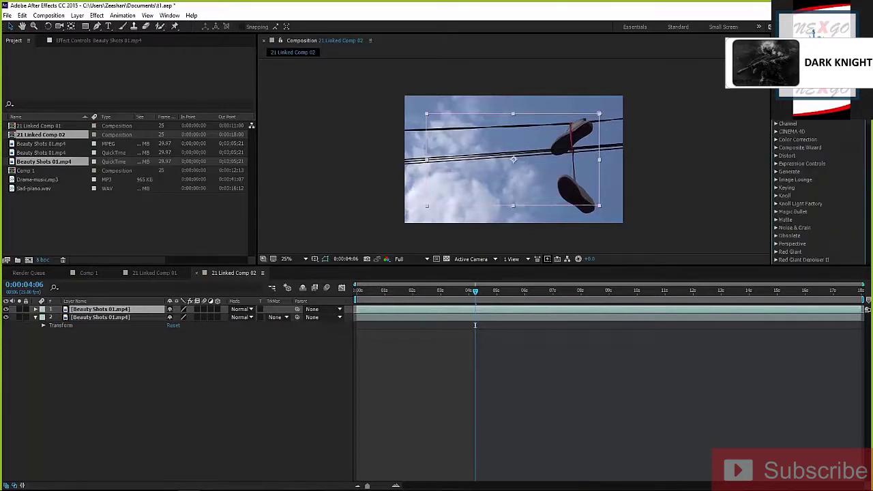
type("s")
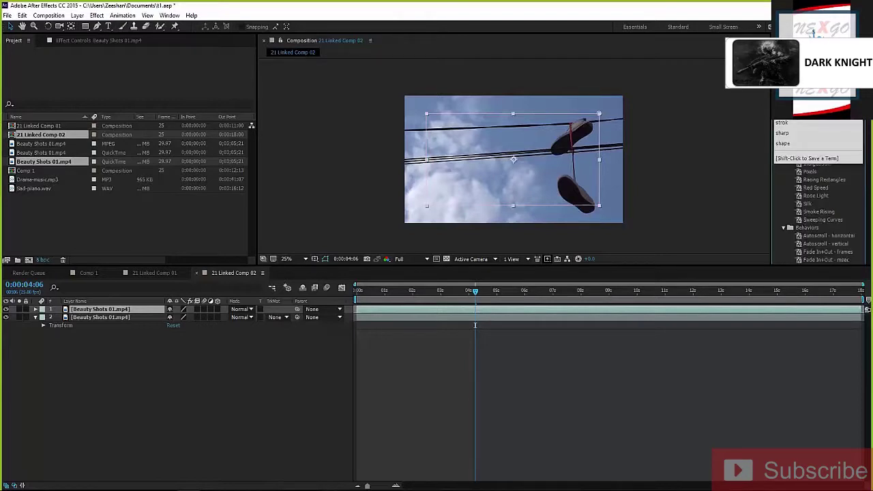
type("at")
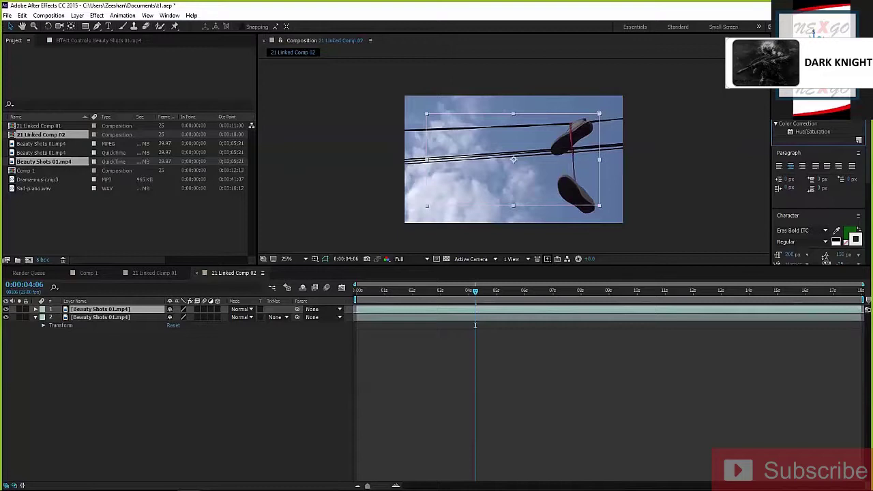
Widen the effects list and apply the Hue/Saturation effect to the masked top layer.
left_click_drag(772, 170, 724, 170)
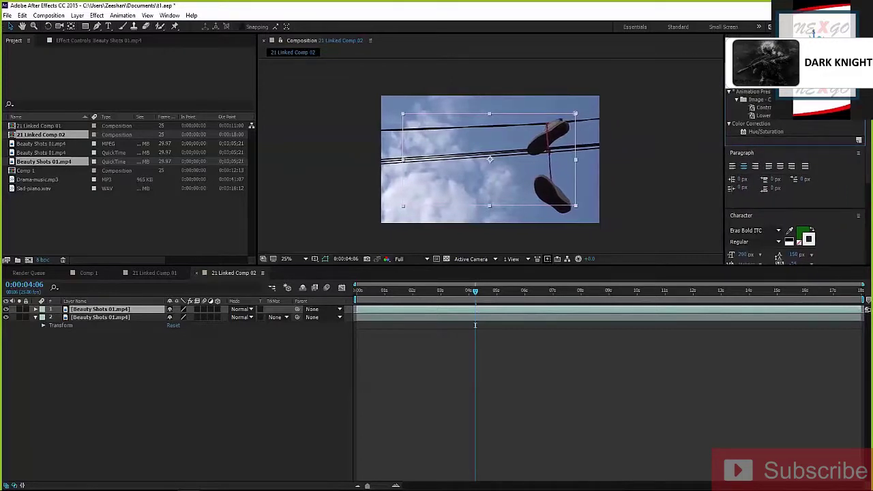
left_click(765, 131)
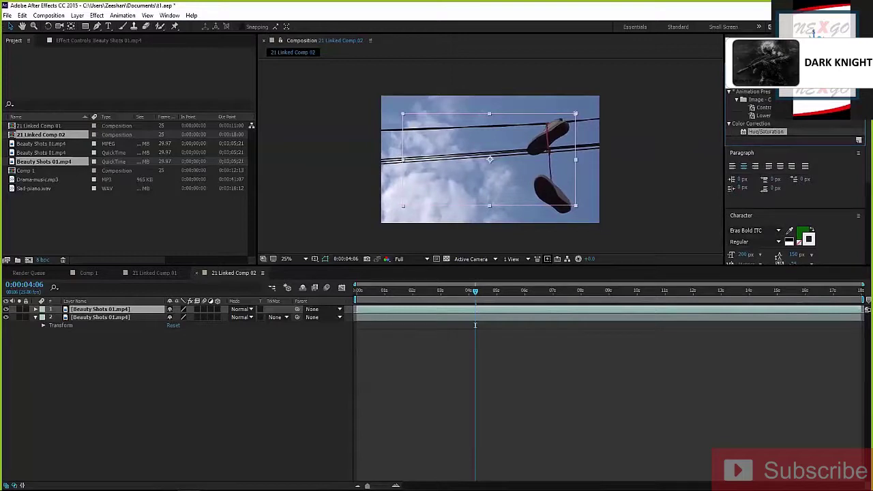
left_click(729, 92)
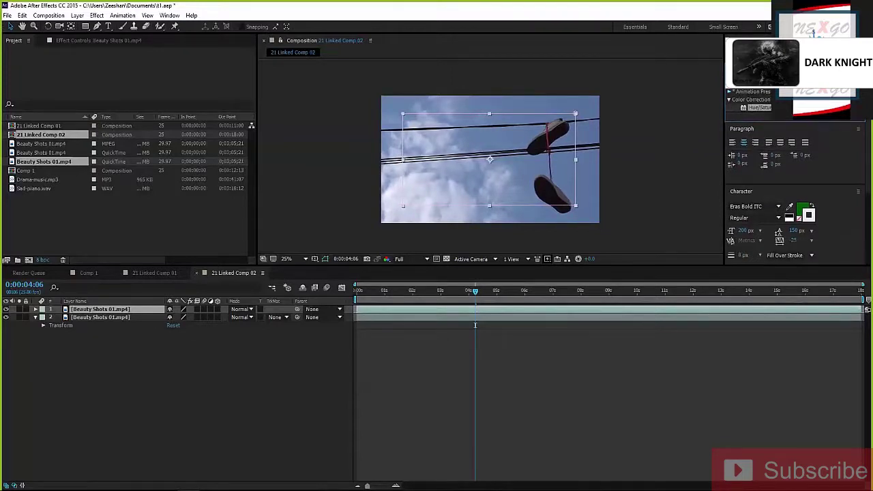
left_click(790, 114)
left_click(765, 108)
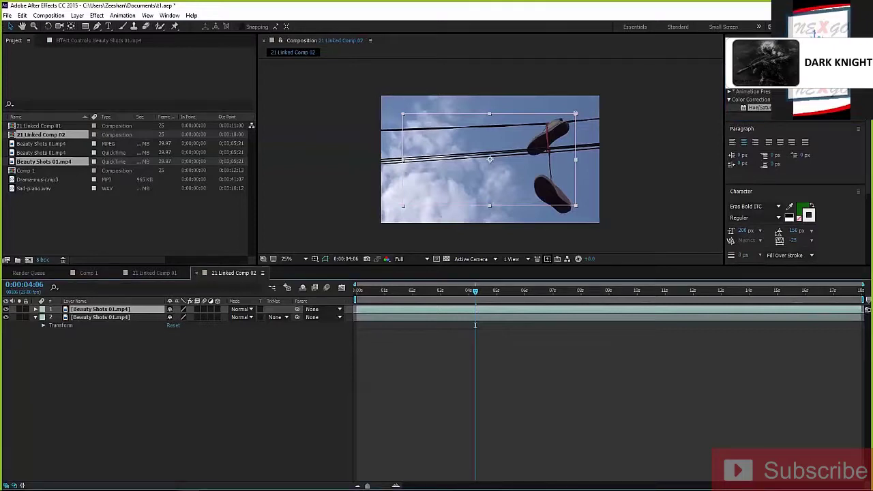
double_click(759, 107)
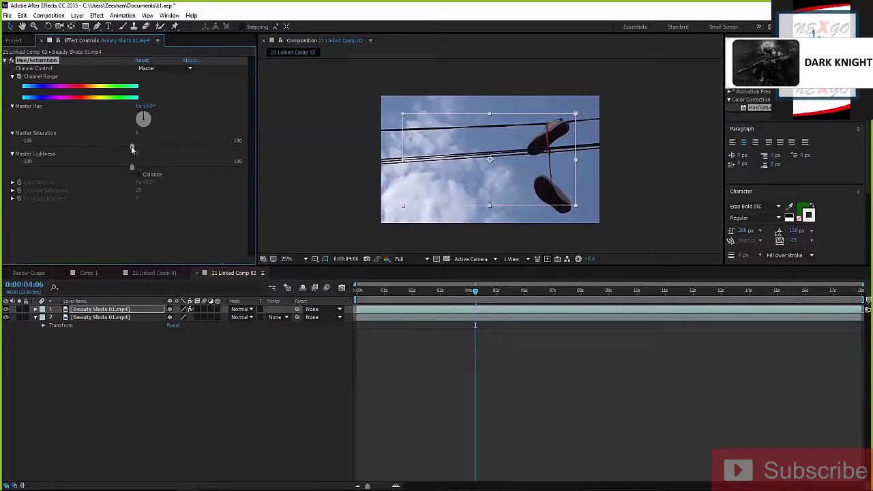
Set the Master Saturation of the top layer's Hue/Saturation effect to 36.
mouse_move(138, 146)
left_mouse_down()
mouse_move(227, 145)
mouse_move(55, 163)
mouse_move(166, 157)
mouse_move(149, 158)
left_mouse_up()
left_click(100, 309)
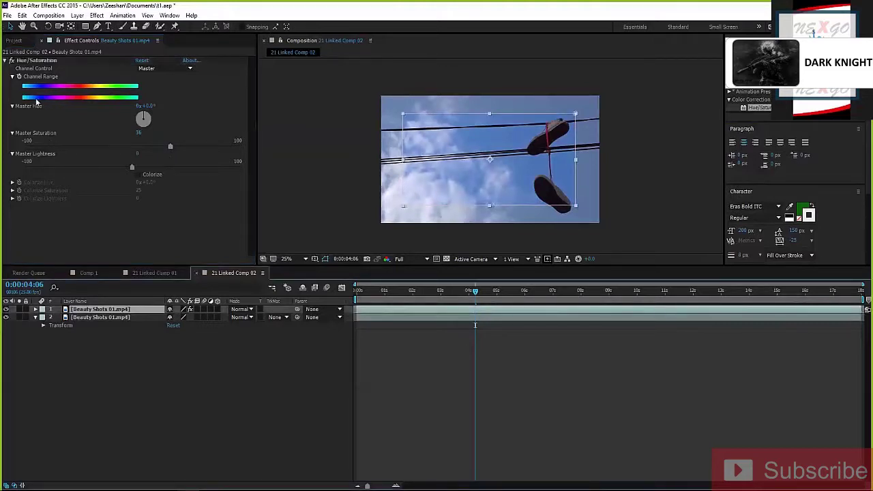
Copy the Hue/Saturation effect from the masked top layer onto the bottom Beauty Shots 01.mp4 layer.
left_click(35, 60)
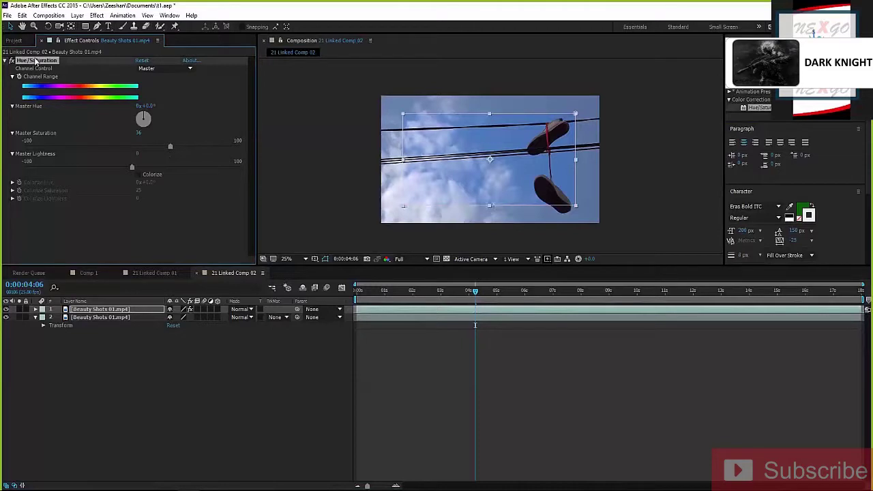
left_click(100, 317)
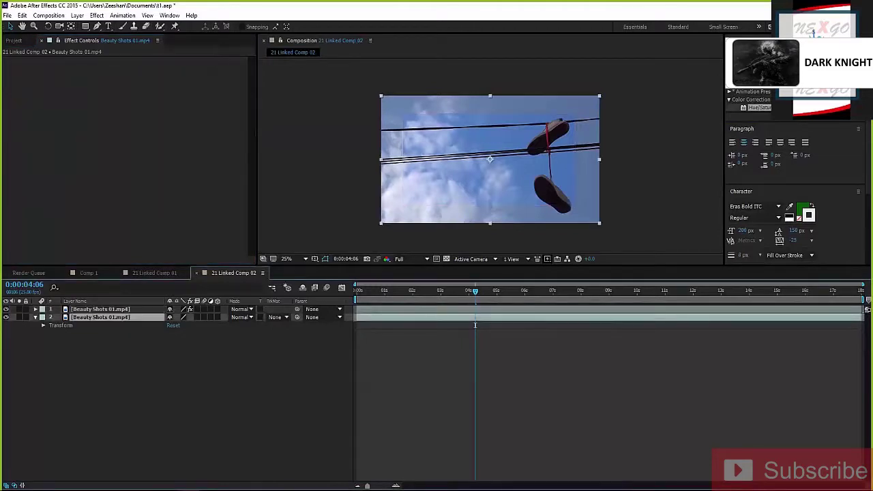
key("ctrl+alt+shift+e")
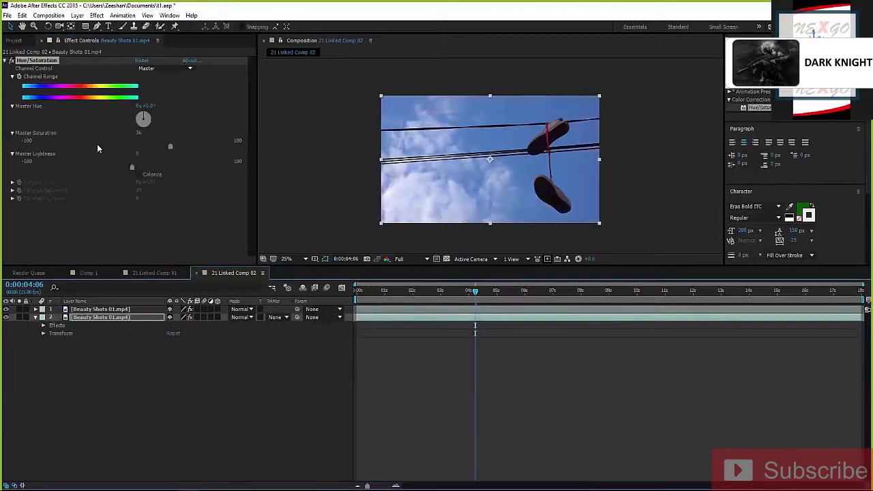
left_click(100, 382)
Turn off the Hue/Saturation effect on the bottom layer and deselect the layer.
left_click(101, 317)
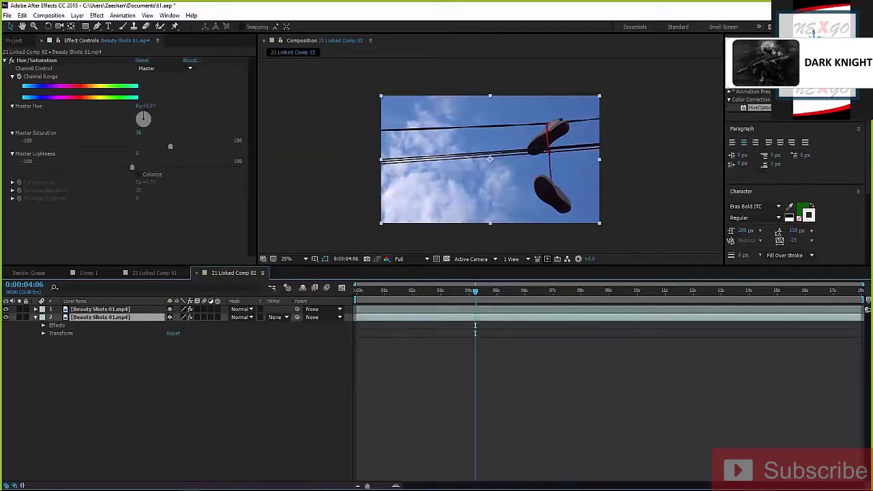
left_click(10, 63)
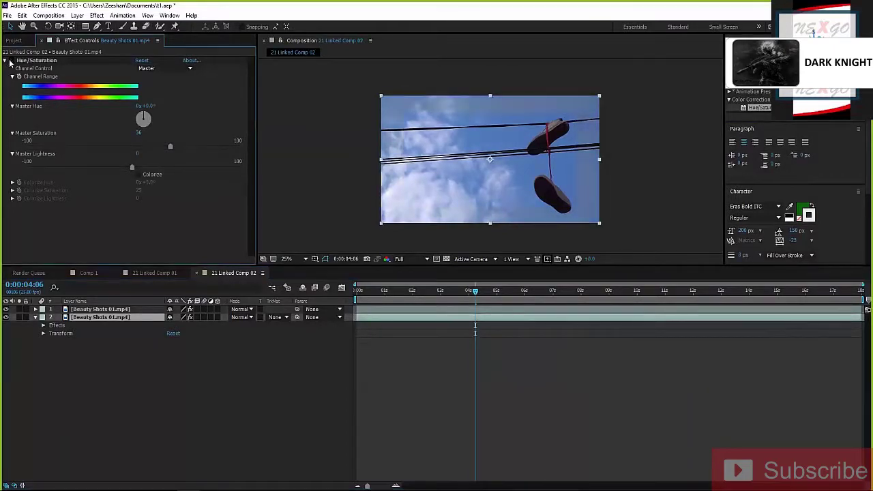
left_click(490, 171)
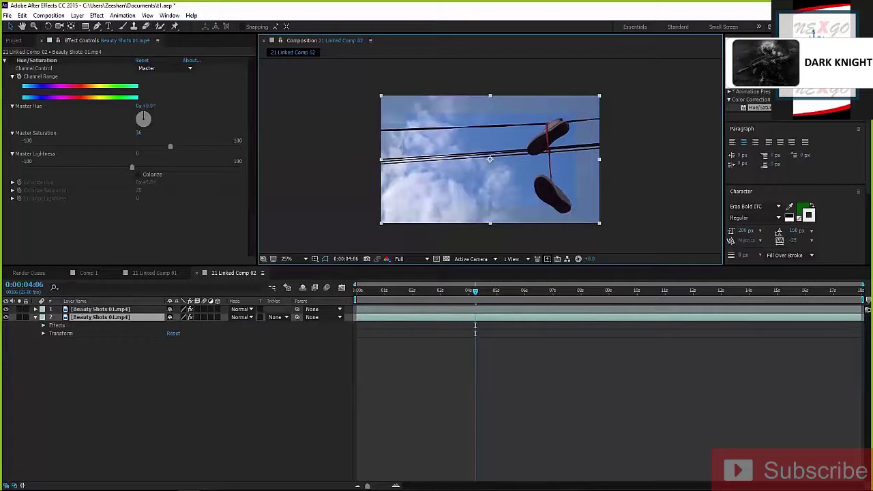
left_click(470, 382)
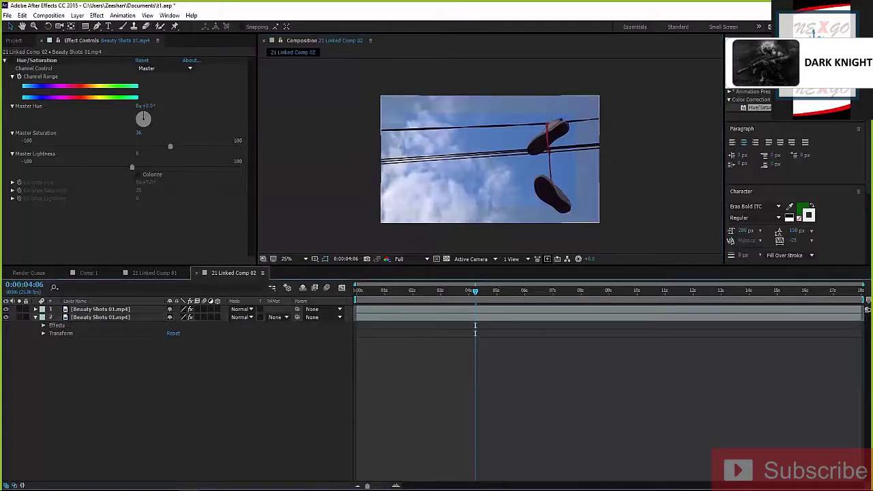